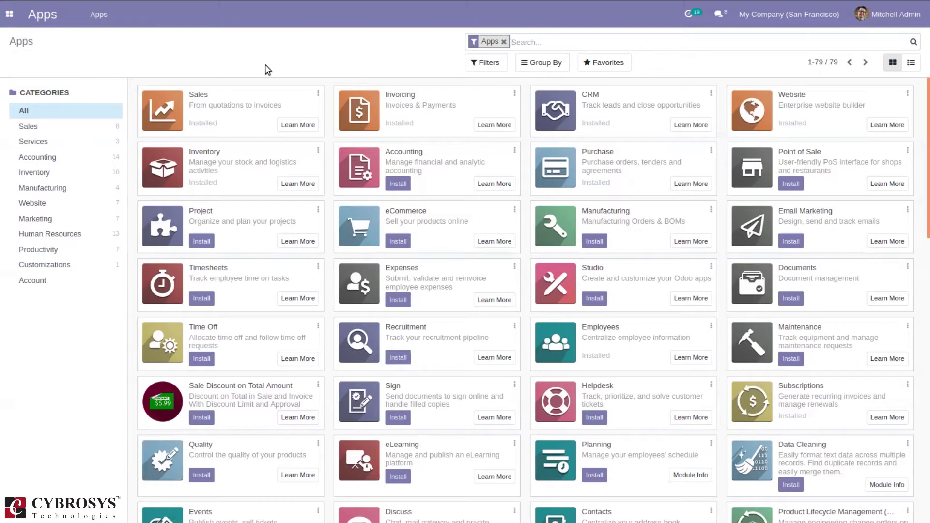
Step: Open the Payment Terms list under Invoicing > Configuration
left_click(9, 14)
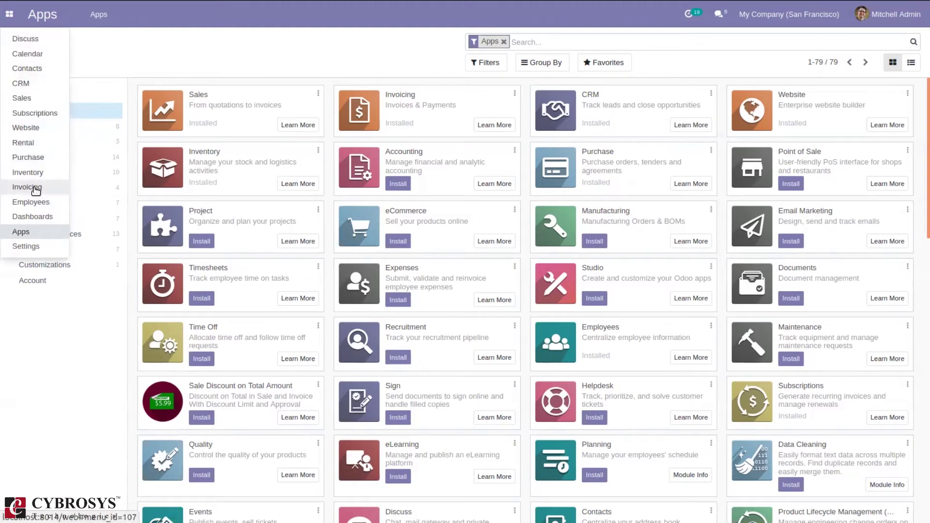
key("Escape")
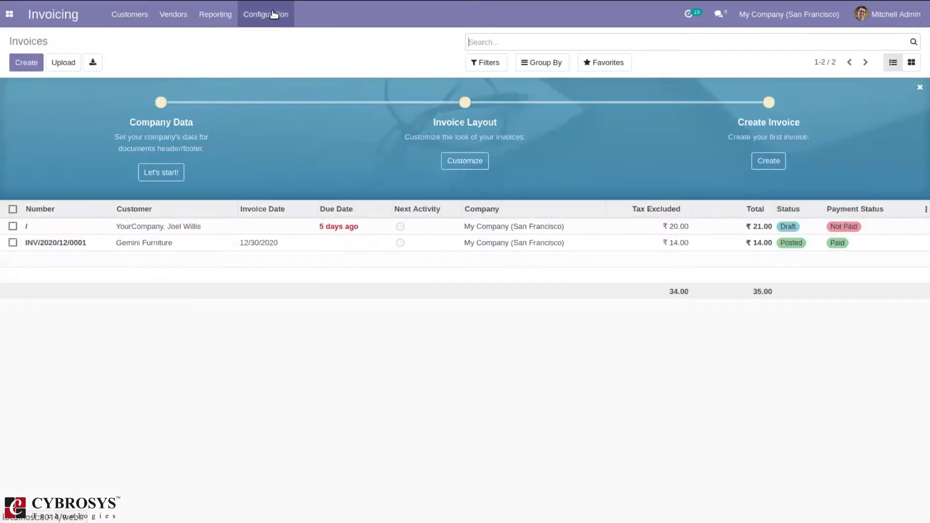
left_click(274, 14)
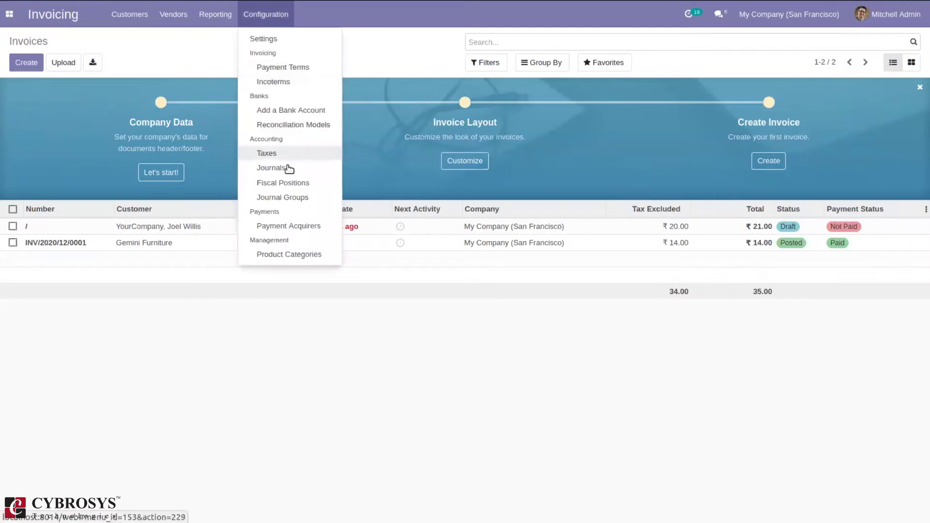
left_click(284, 69)
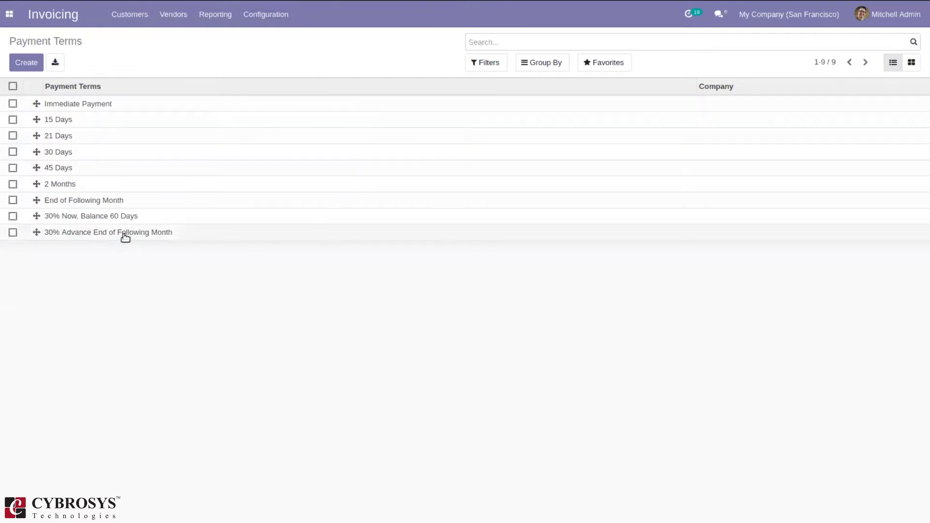
Step: Create a new payment term named '10% Now, Balance by 10 days', leaving Company empty
left_click(17, 63)
left_click(248, 118)
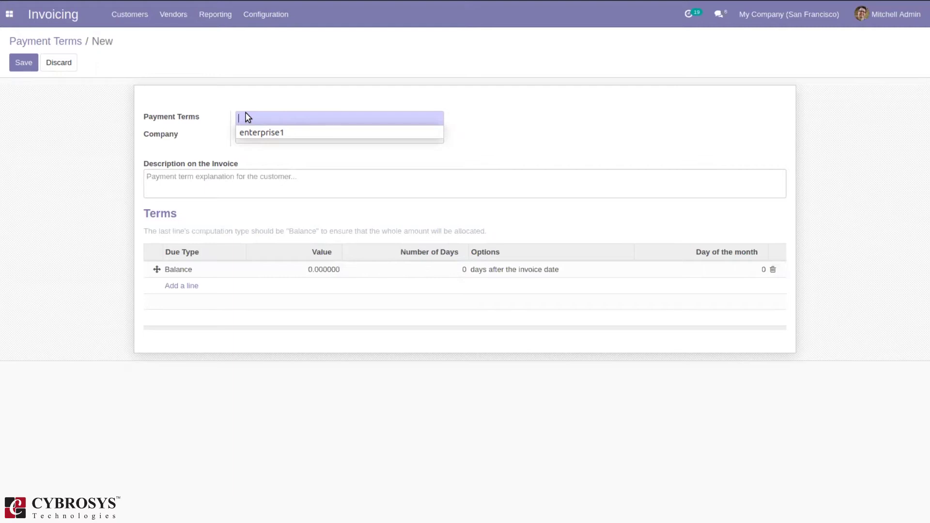
type("10")
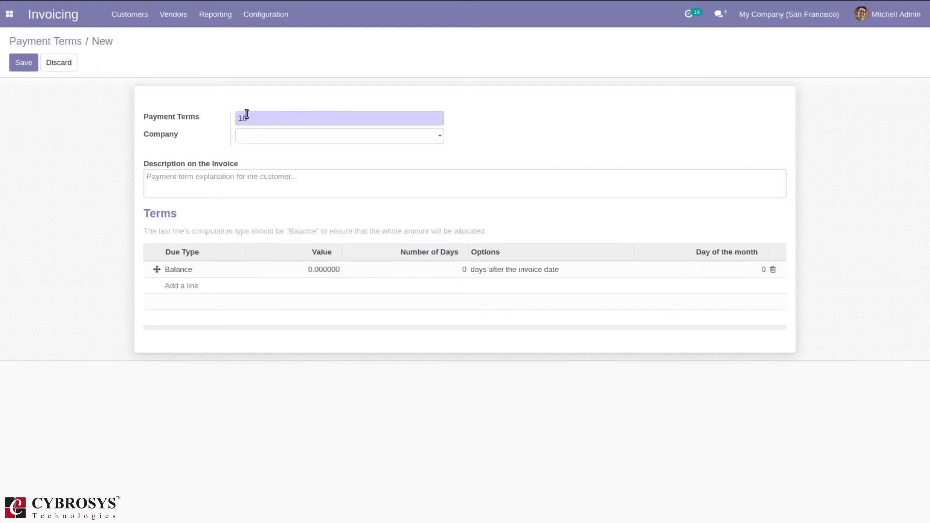
type("% Now, Balance by 10 days")
left_click(270, 139)
left_click(513, 137)
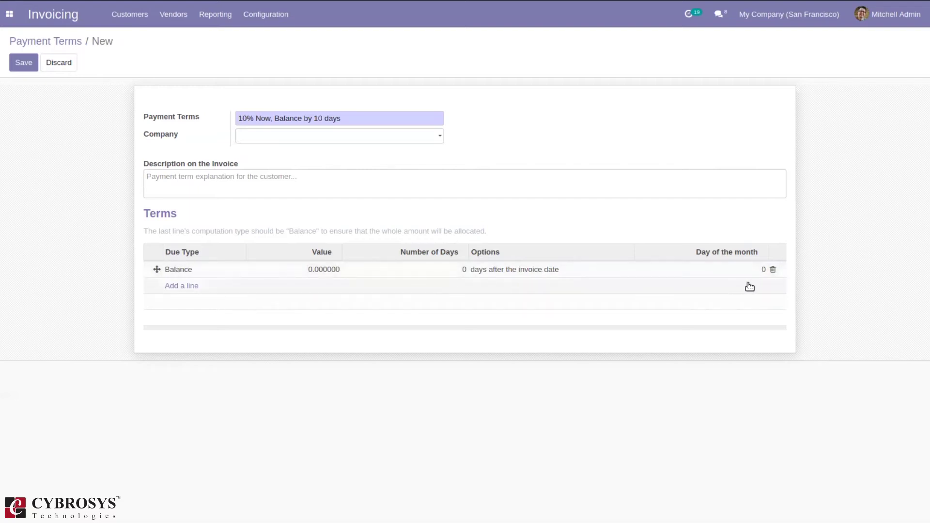
Step: Add a Percent instalment line, with due days counted after the invoice date
left_click(191, 286)
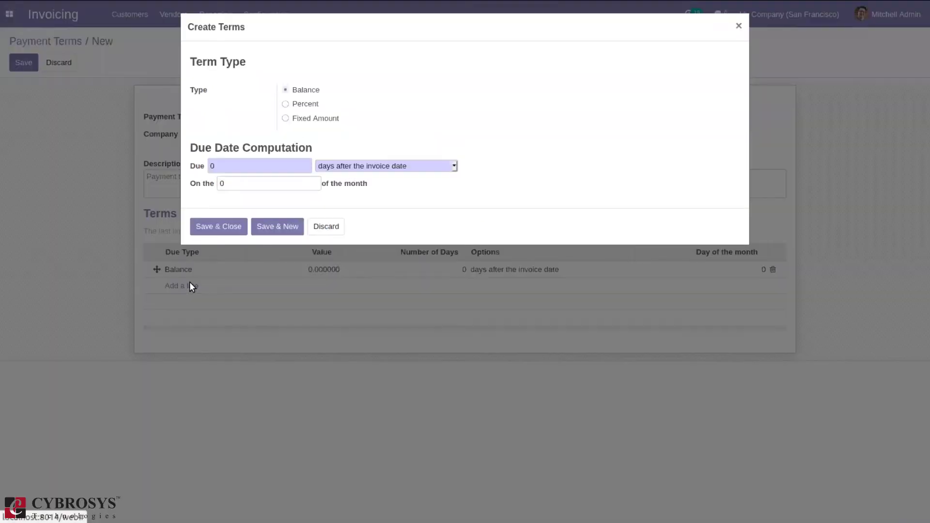
left_click(301, 106)
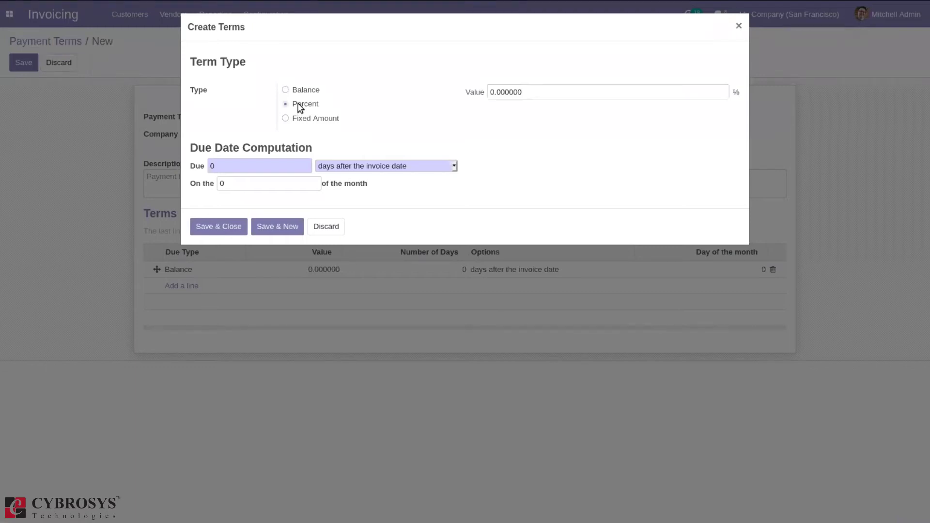
left_click(235, 168)
key("BackSpace")
left_click(342, 165)
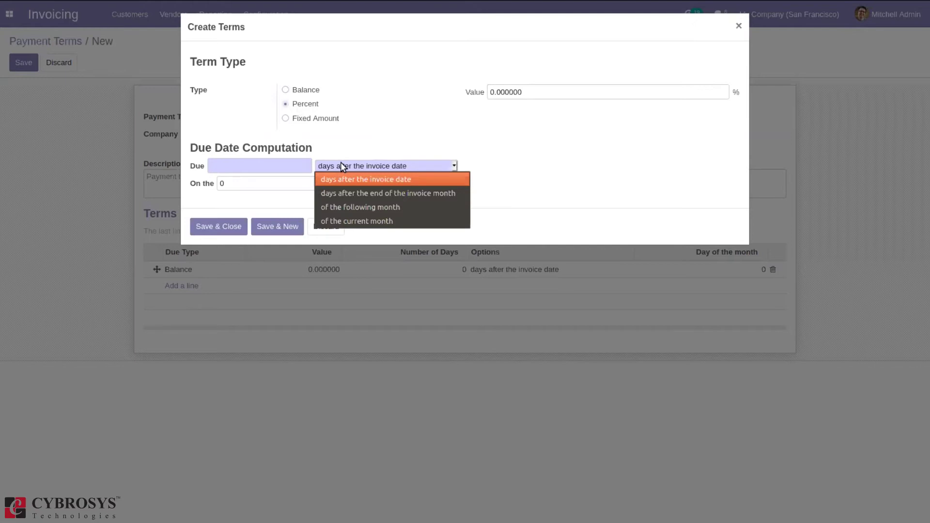
left_click(339, 140)
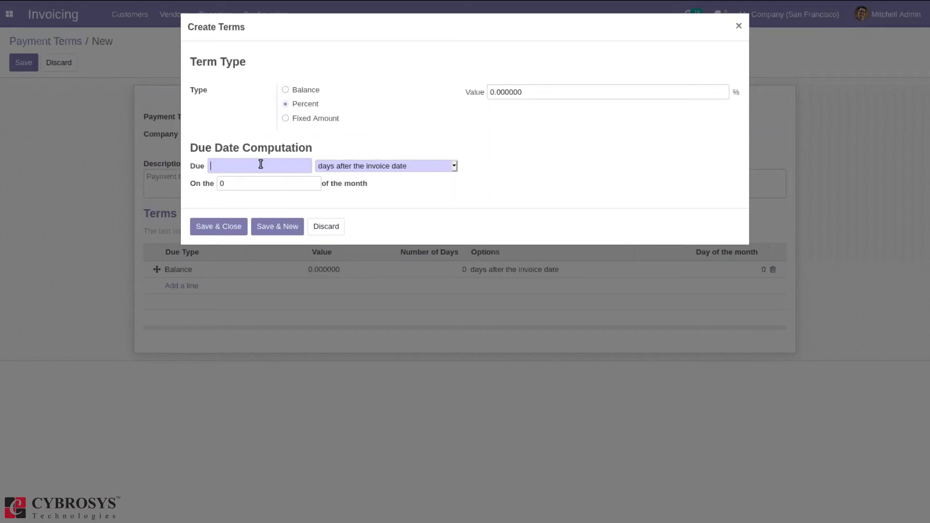
Step: Set the instalment's value to 50 percent and add the line to the term
left_click(491, 90)
key("Delete")
type("3")
key("BackSpace")
type("50")
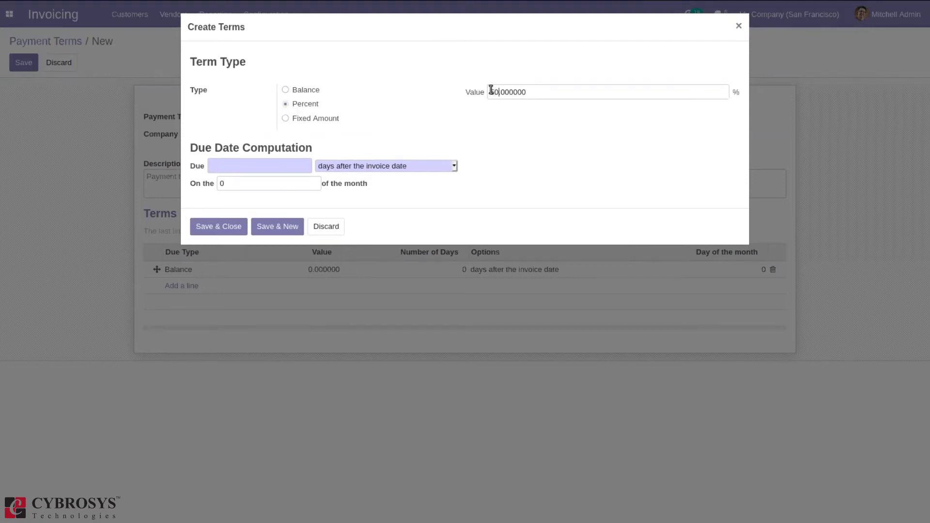
left_click(219, 227)
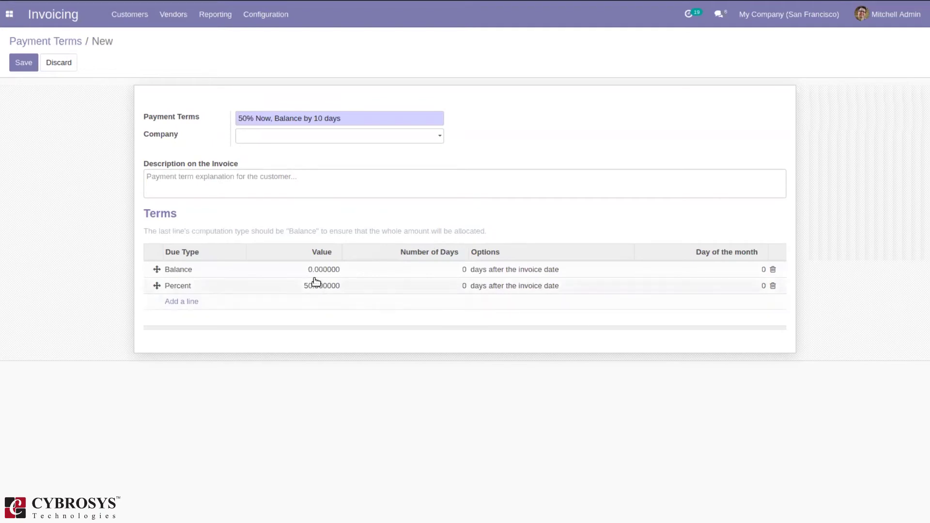
Step: Replace the top Balance line with a Balance line due 10 days after the invoice date
left_click(25, 63)
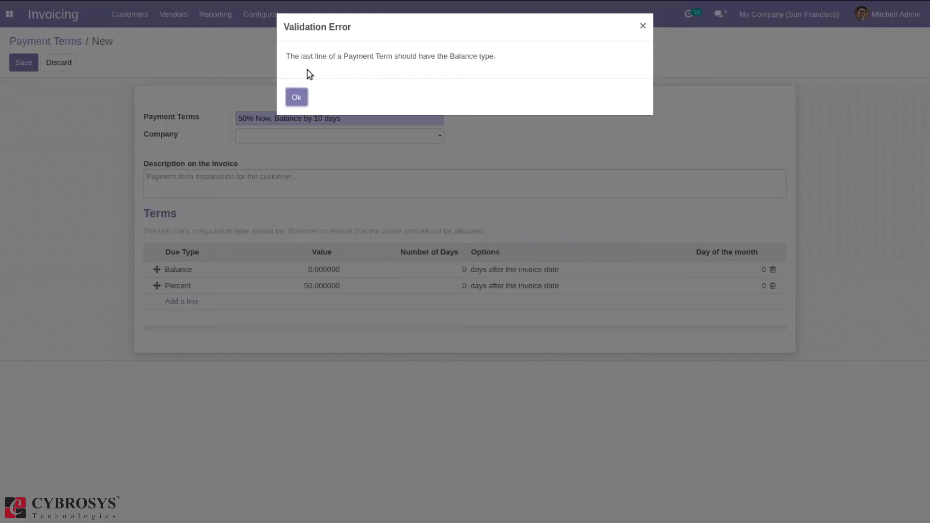
left_click(301, 96)
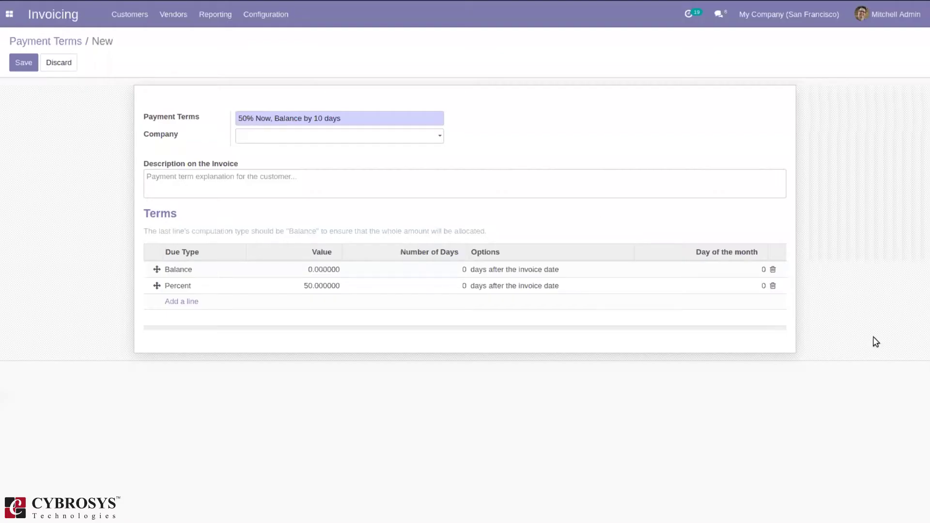
left_click(773, 270)
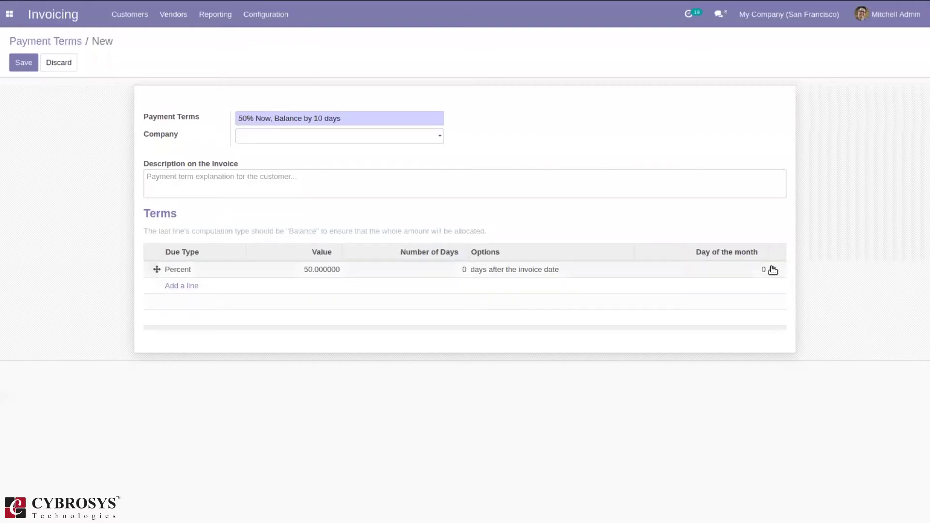
left_click(175, 287)
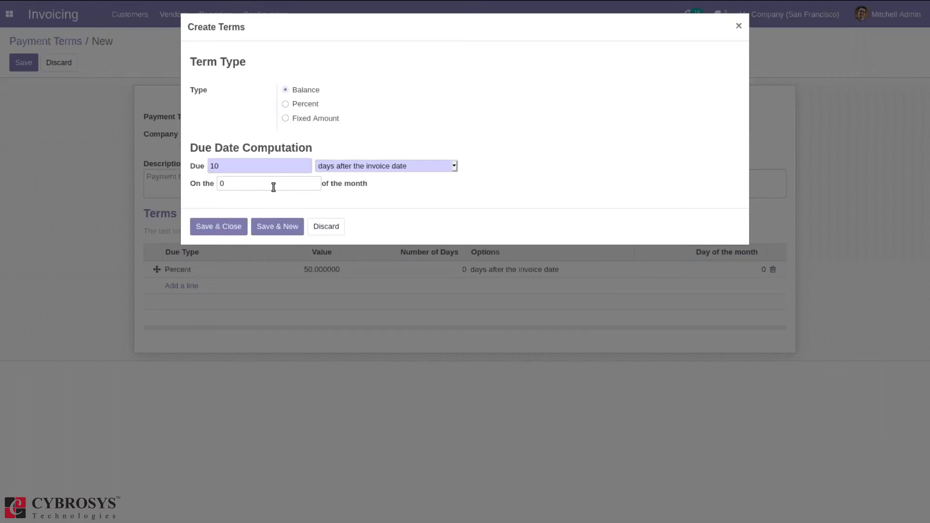
left_click(201, 228)
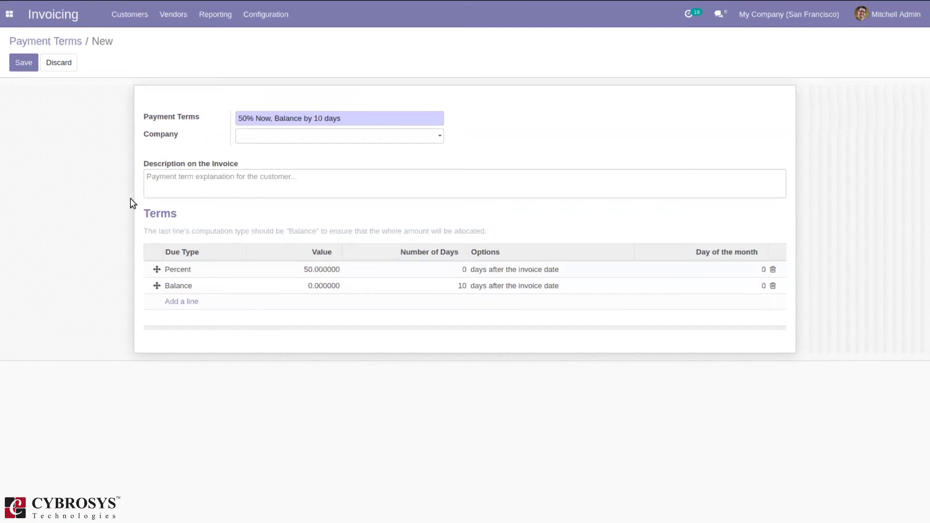
Step: Save the payment term, then start a new order from Sales > Orders
left_click(22, 62)
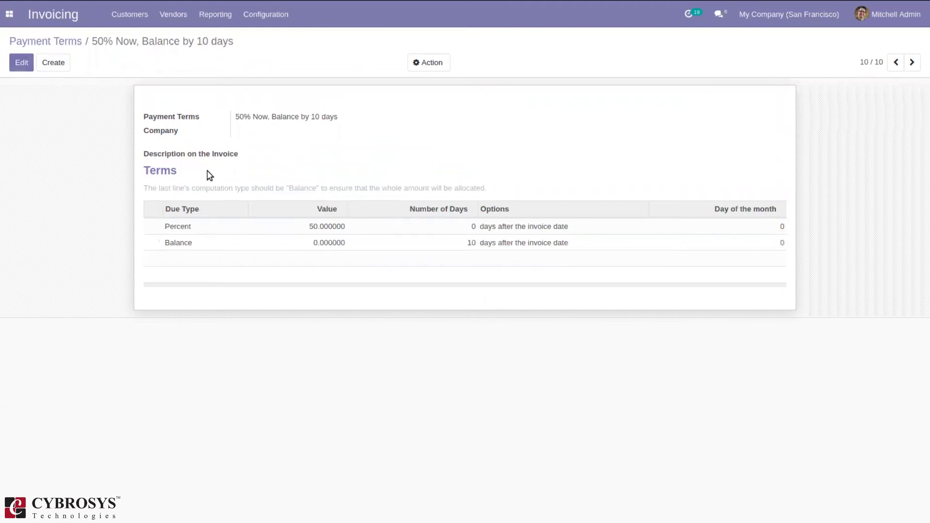
left_click(9, 14)
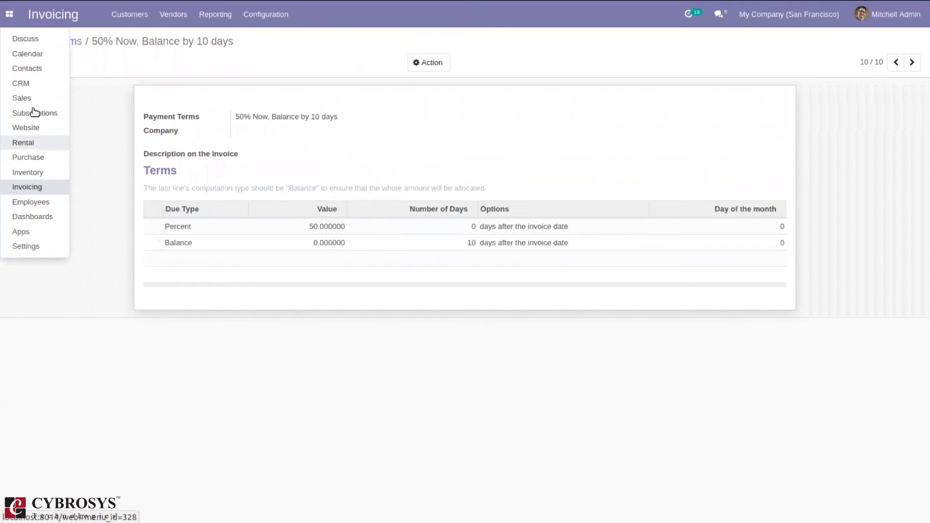
left_click(27, 98)
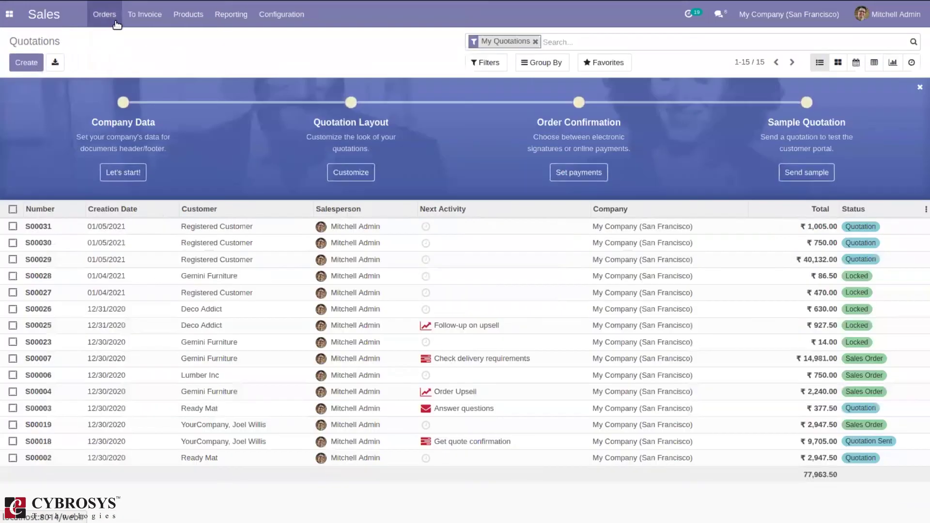
left_click(108, 15)
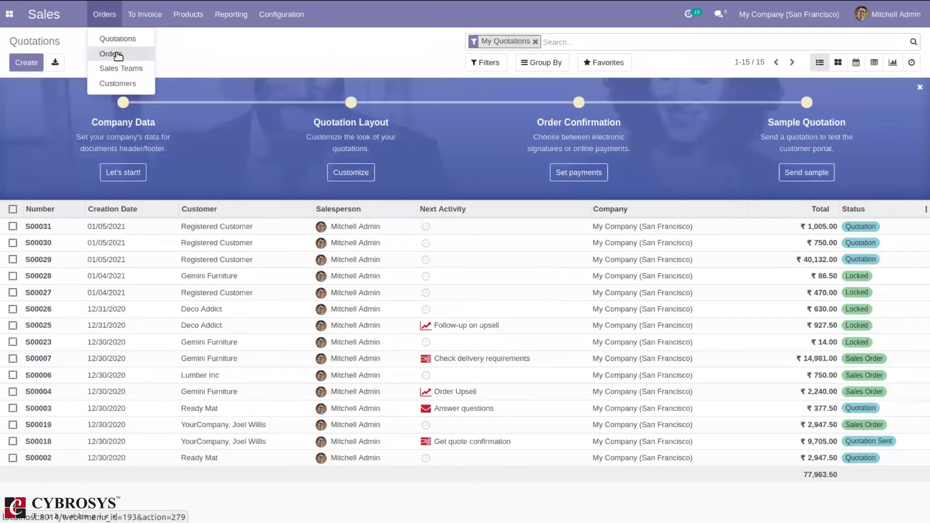
left_click(118, 54)
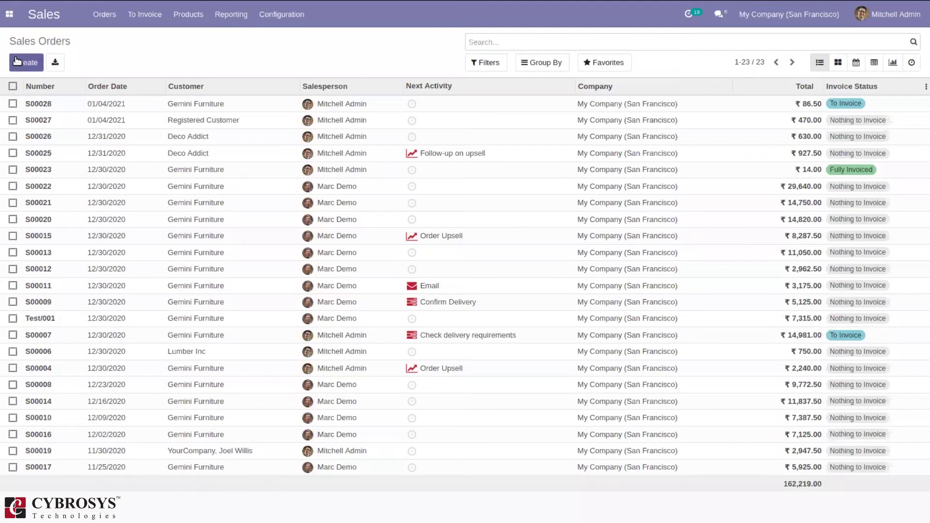
left_click(18, 61)
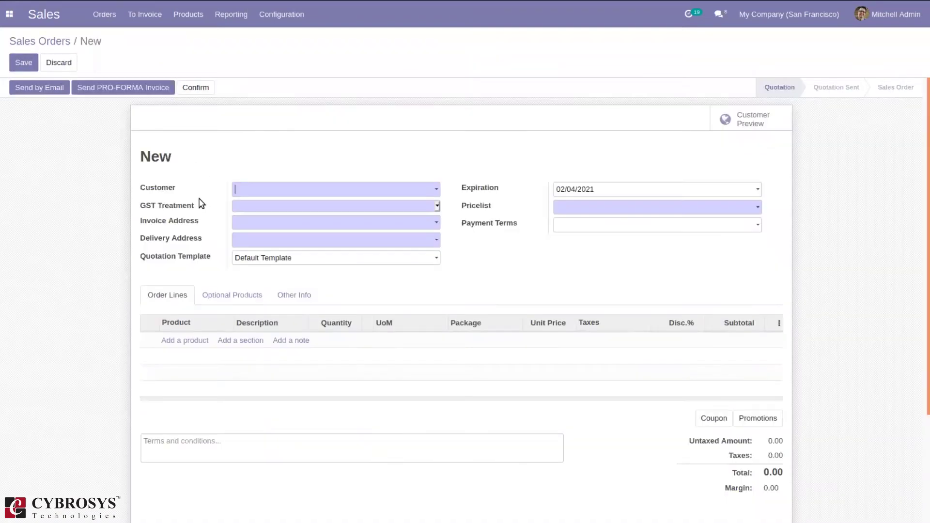
Step: Set the quotation's payment term to 50% Now, Balance by 10 days
left_click(266, 189)
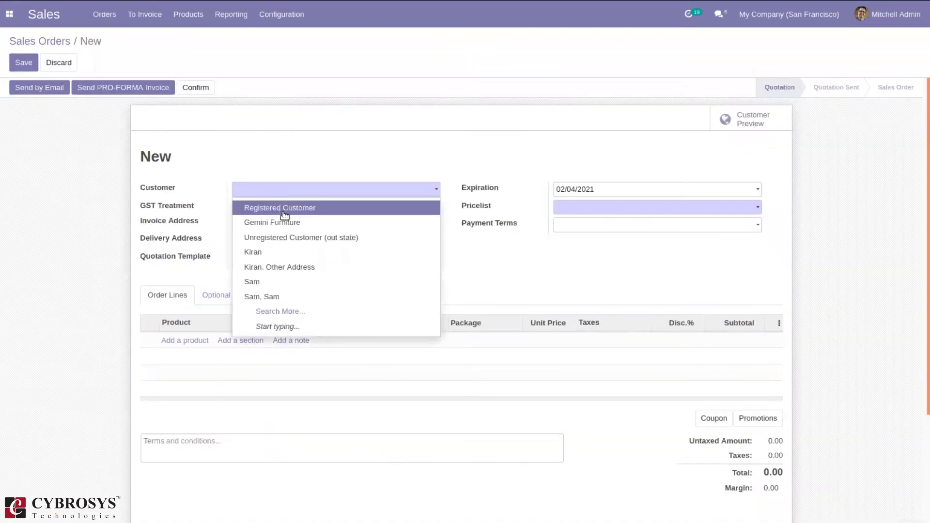
left_click(187, 345)
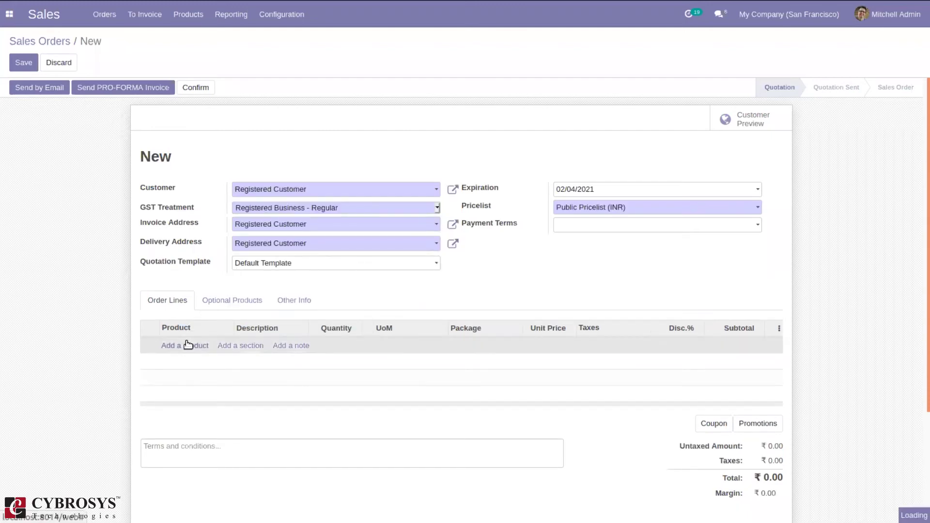
left_click(483, 295)
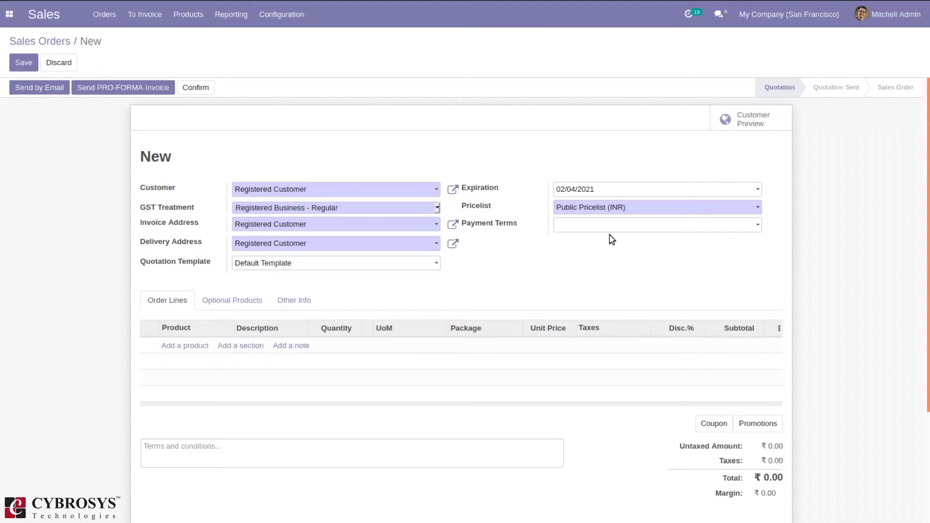
left_click(587, 224)
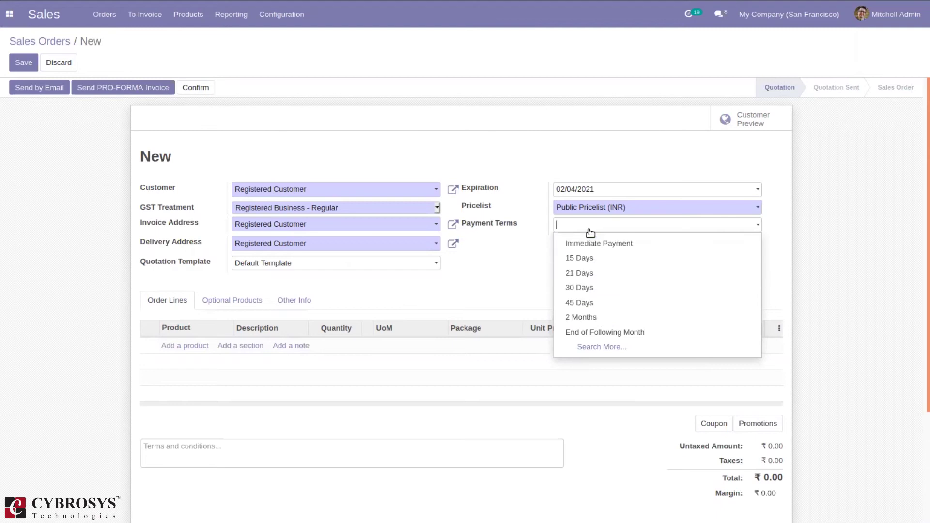
type("0")
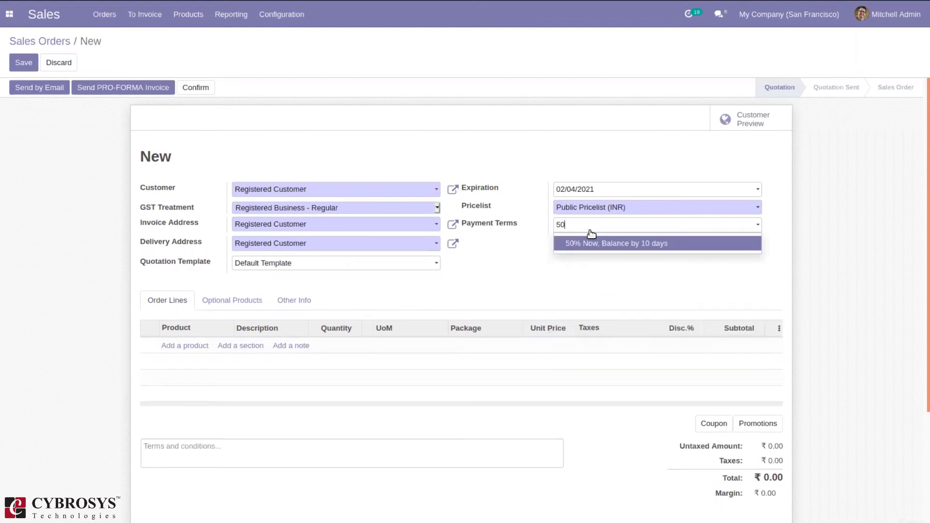
left_click(588, 245)
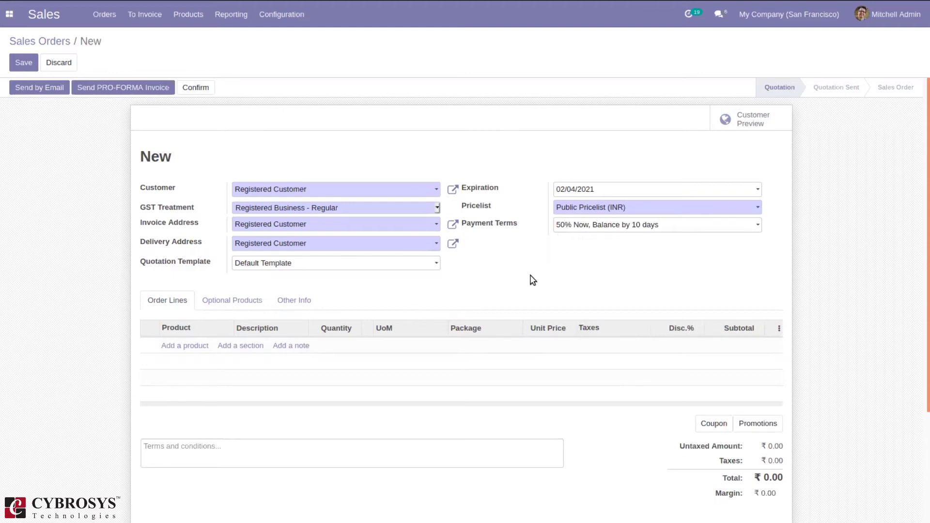
Step: Add one Corner Desk Right Sit and confirm the quotation as order S00032
left_click(184, 346)
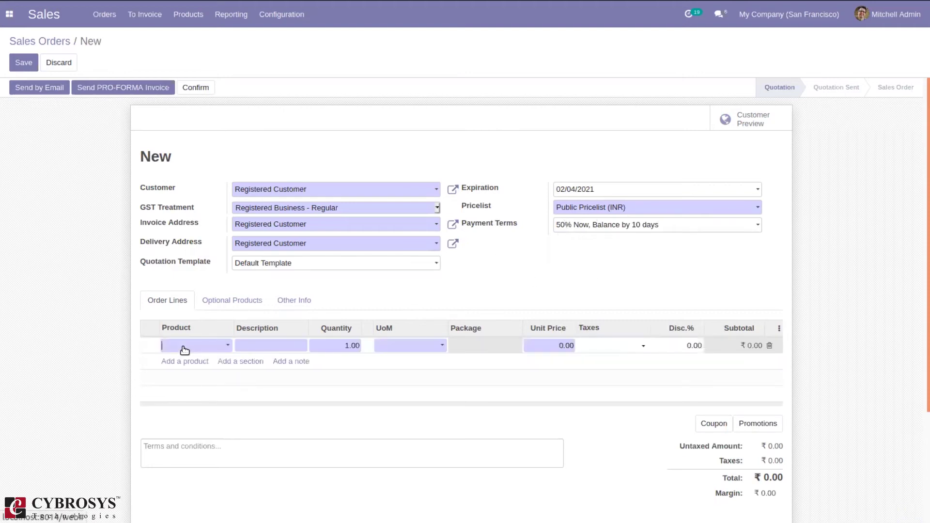
type("de")
left_click(183, 376)
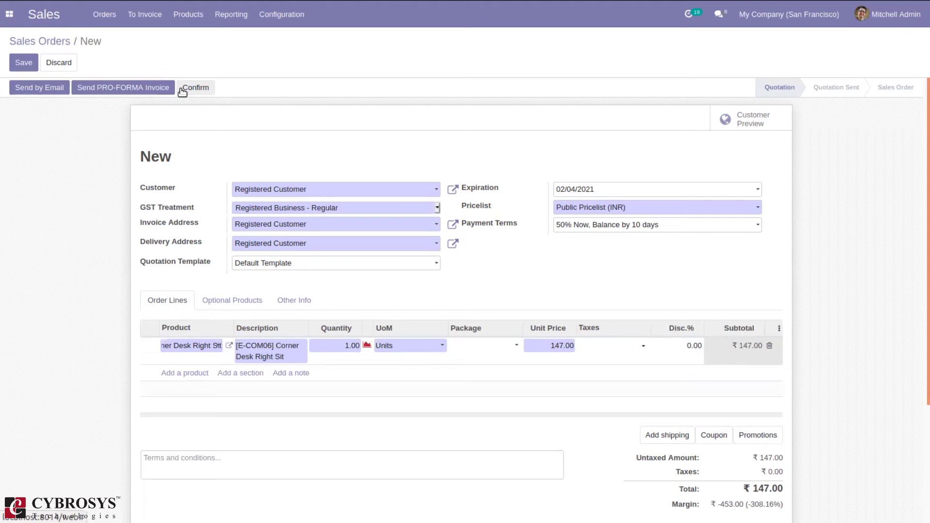
left_click(183, 90)
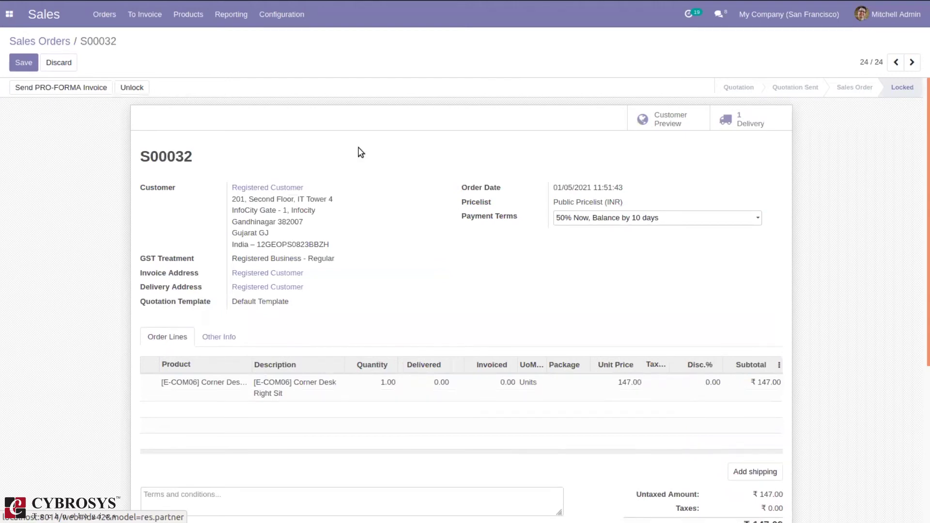
Step: Set Gemini Furniture's default sales payment term to 30% Now, Balance 60 Days and save
left_click(115, 22)
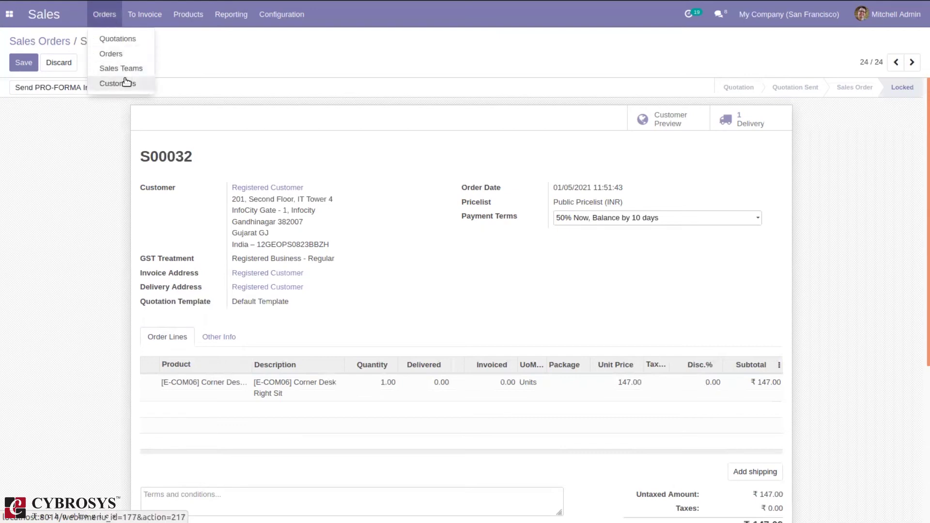
left_click(124, 82)
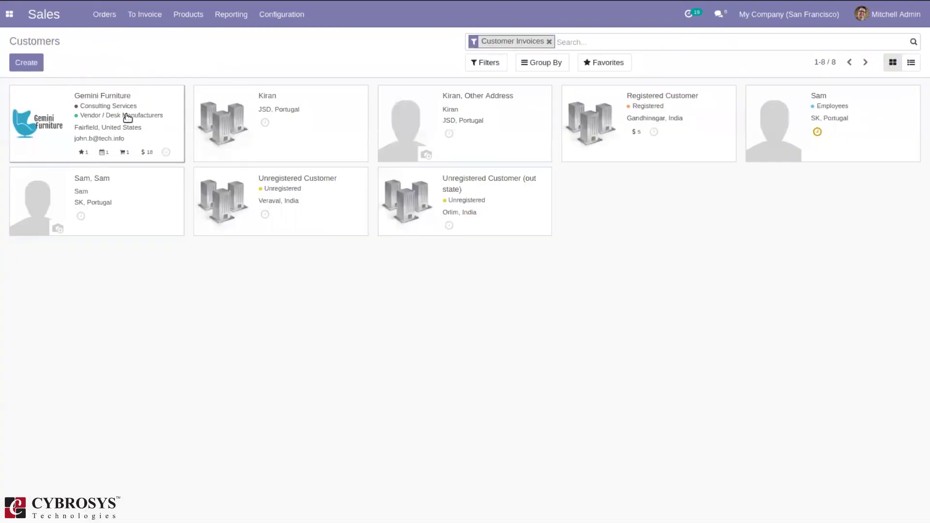
left_click(124, 116)
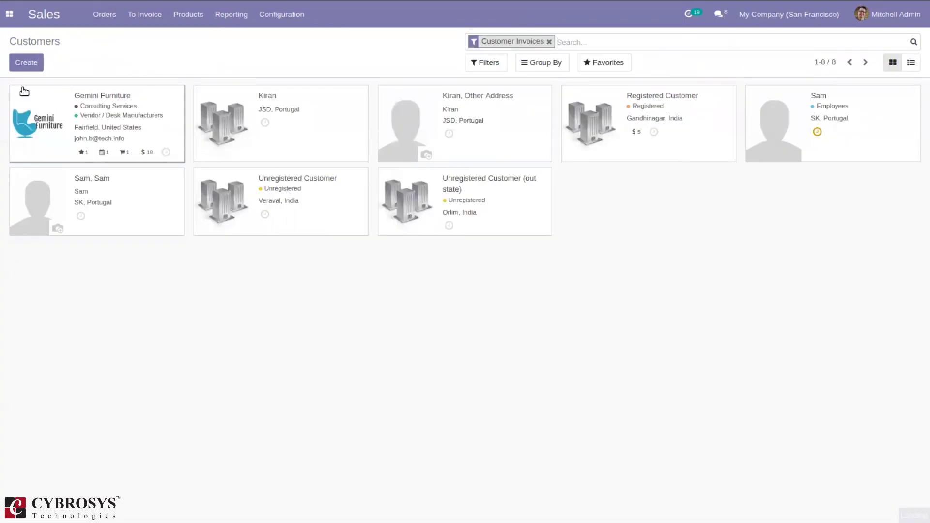
left_click(26, 66)
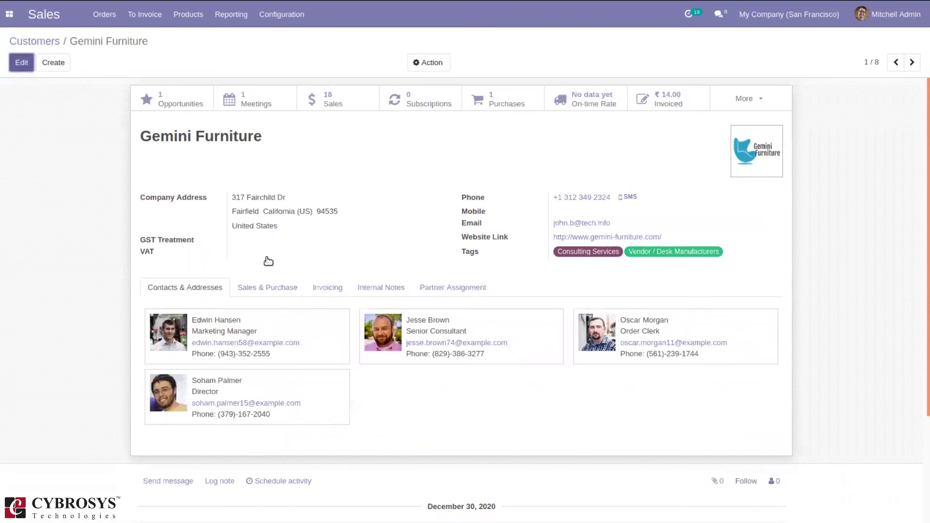
left_click(256, 323)
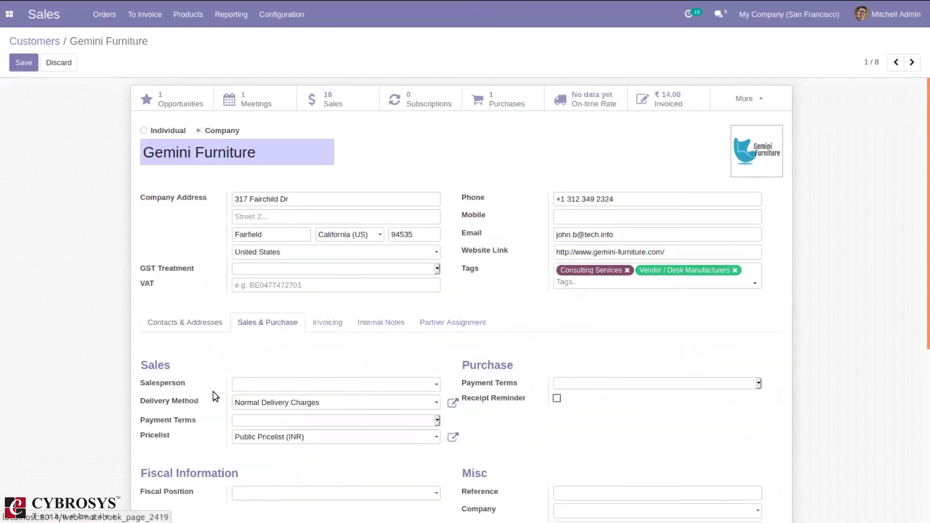
left_click(248, 421)
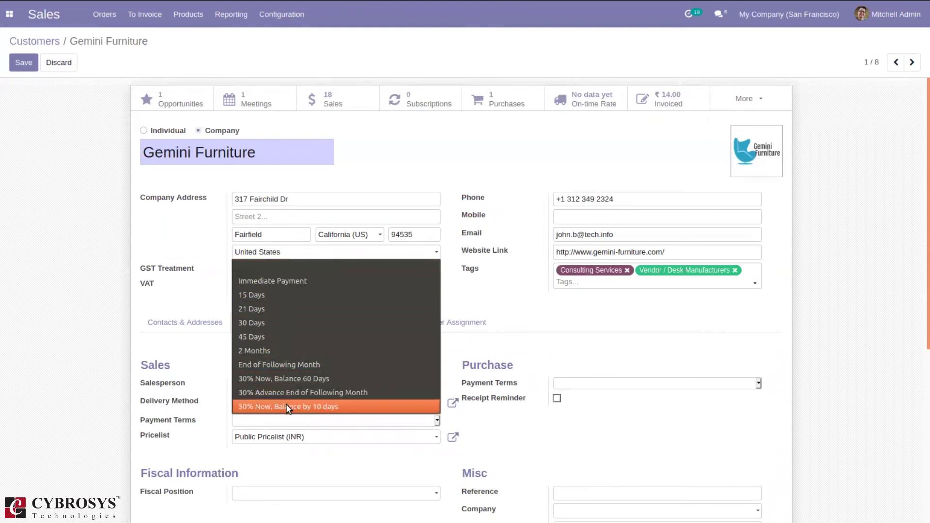
left_click(293, 380)
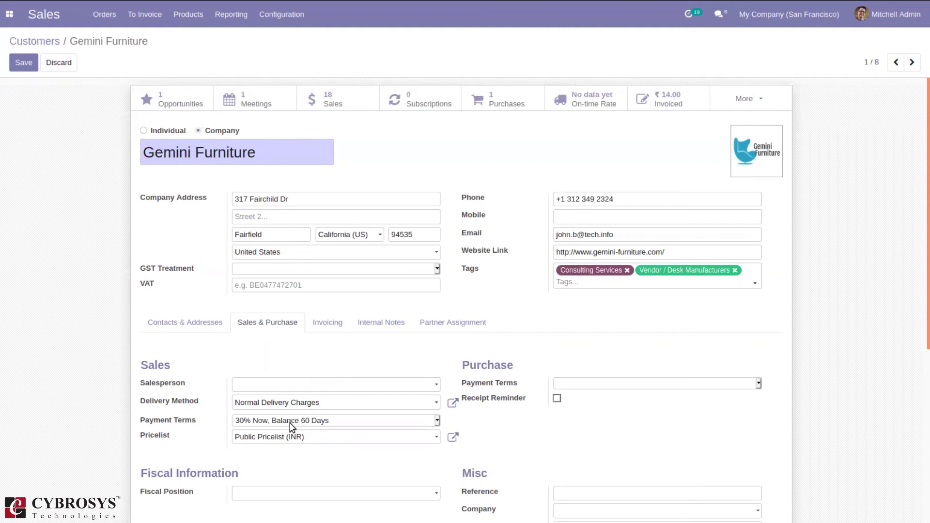
left_click(18, 66)
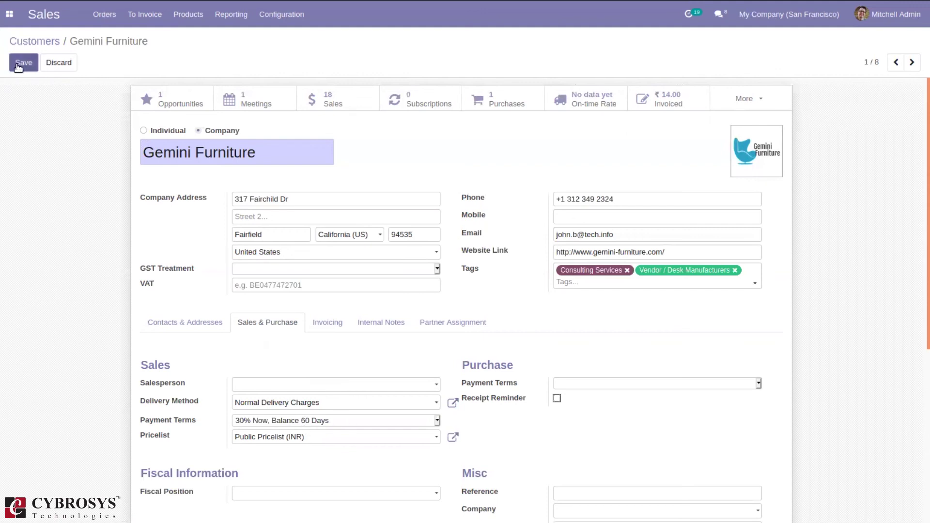
left_click(104, 15)
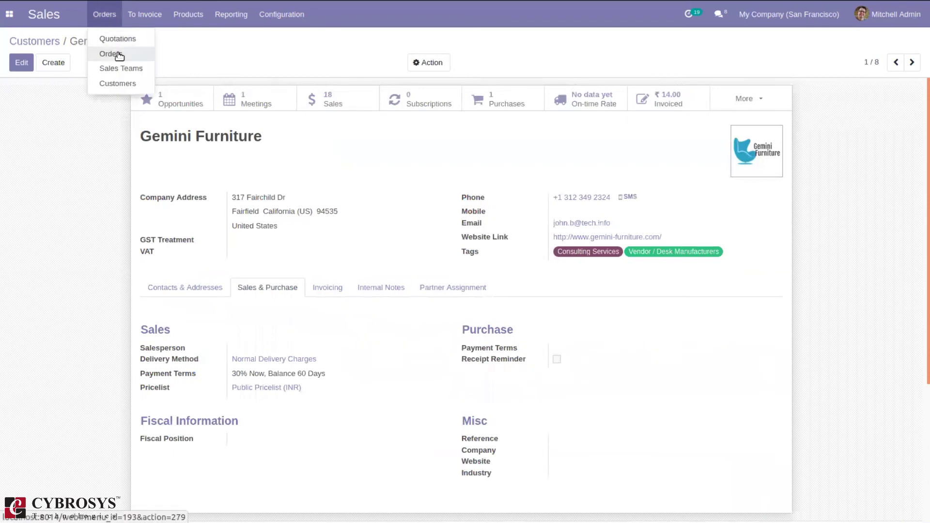
Step: Create a new quotation with Gemini Furniture as the customer
left_click(119, 56)
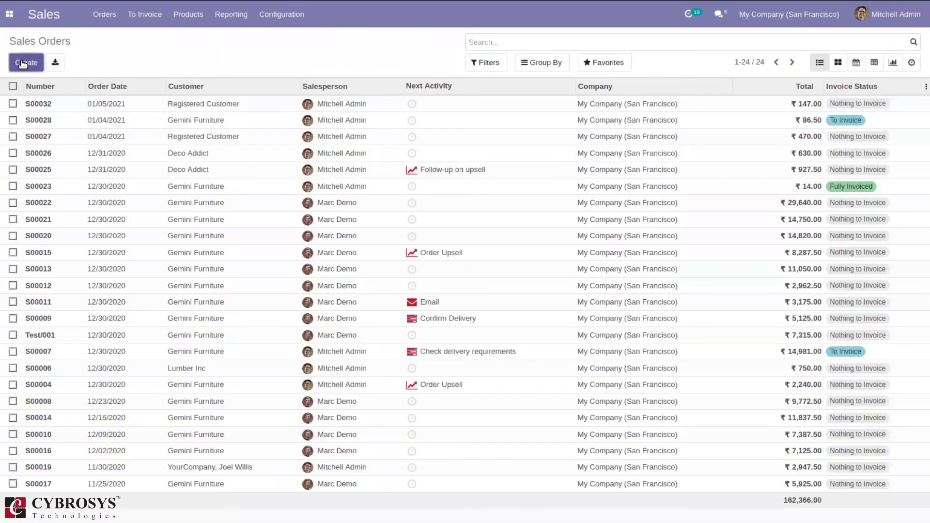
left_click(23, 63)
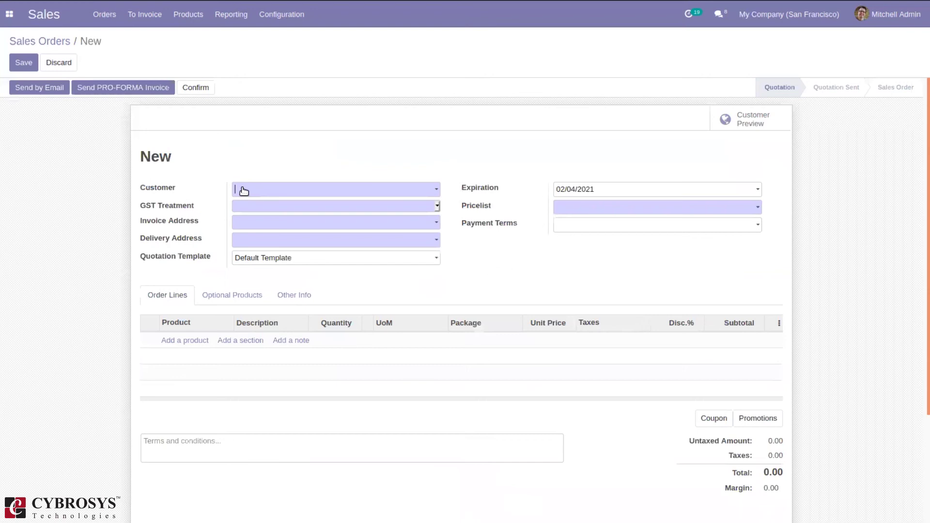
type("gemi")
left_click(298, 207)
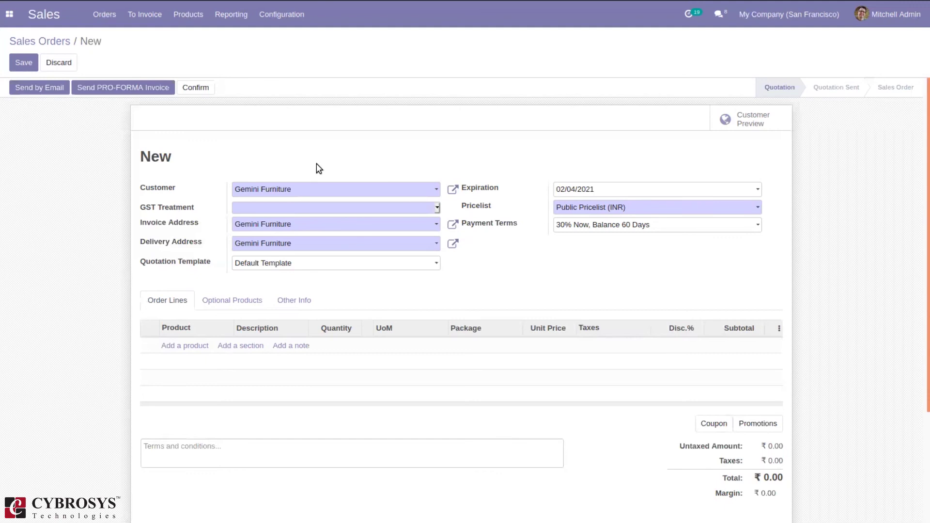
Step: Set GST Treatment to Unregistered Business, add Cabinet with Doors, and confirm as S00033
left_click(196, 89)
left_click(256, 210)
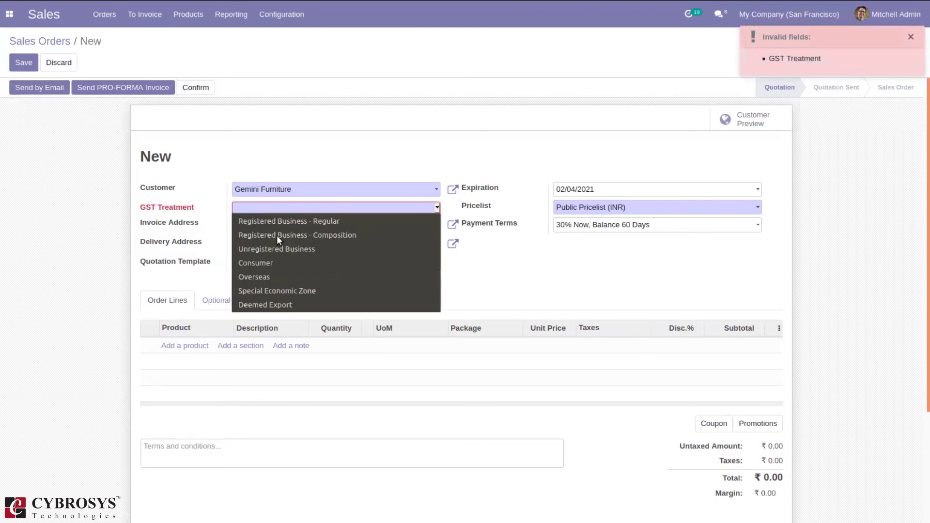
left_click(284, 248)
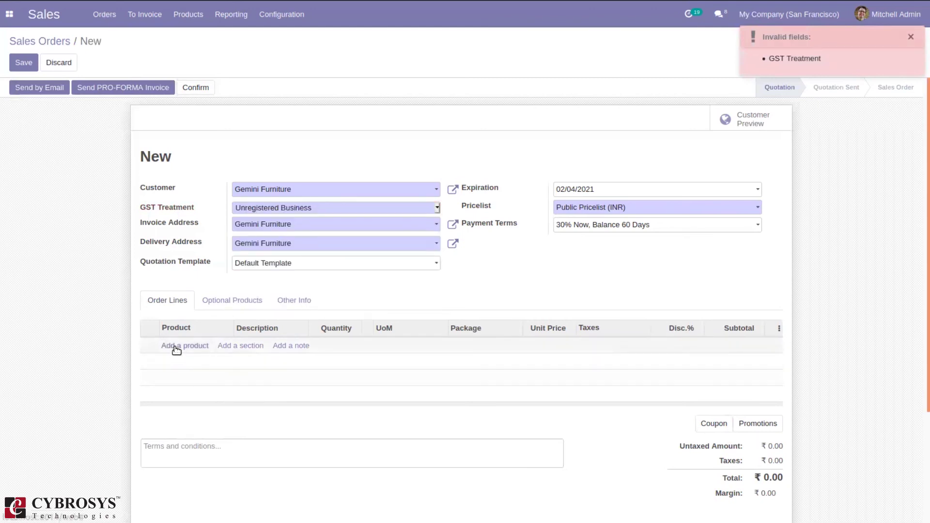
left_click(175, 348)
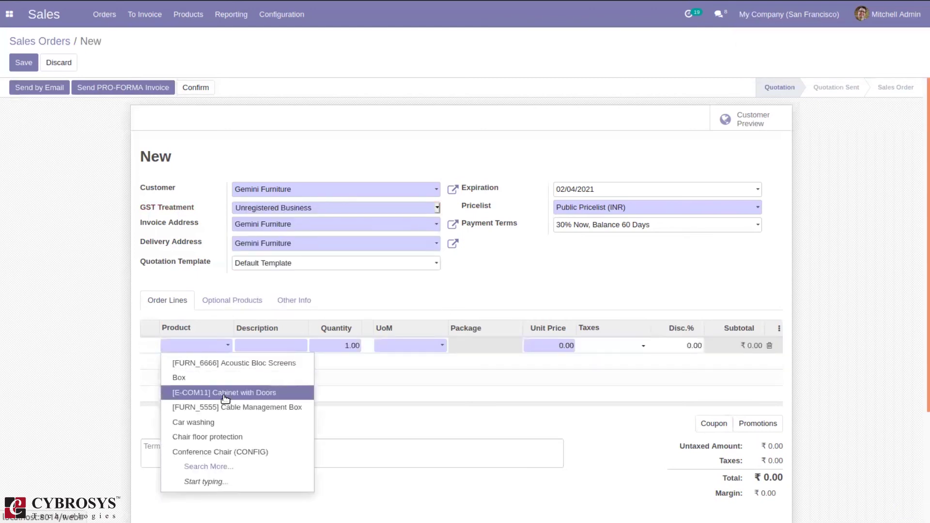
left_click(220, 392)
left_click(200, 87)
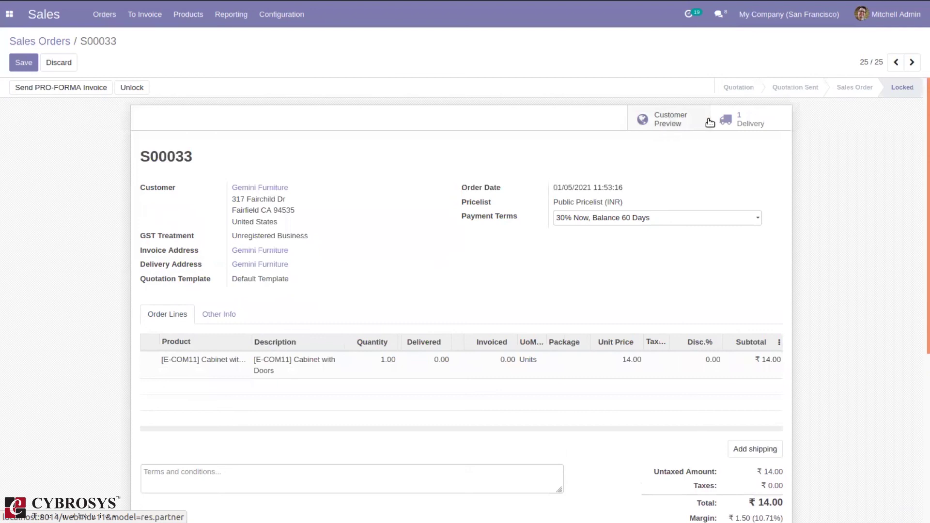
Step: Validate delivery WH/OUT/00018 for all quantities and return to order S00033
left_click(726, 121)
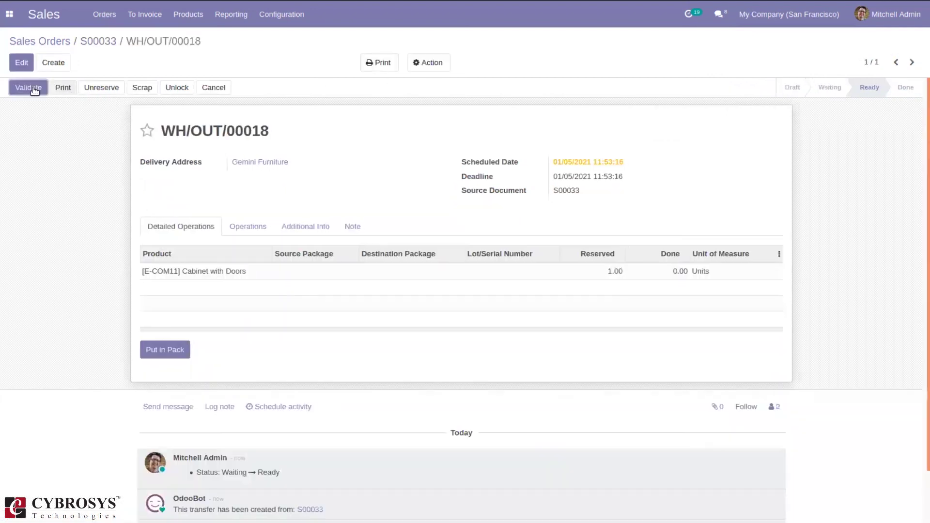
left_click(29, 88)
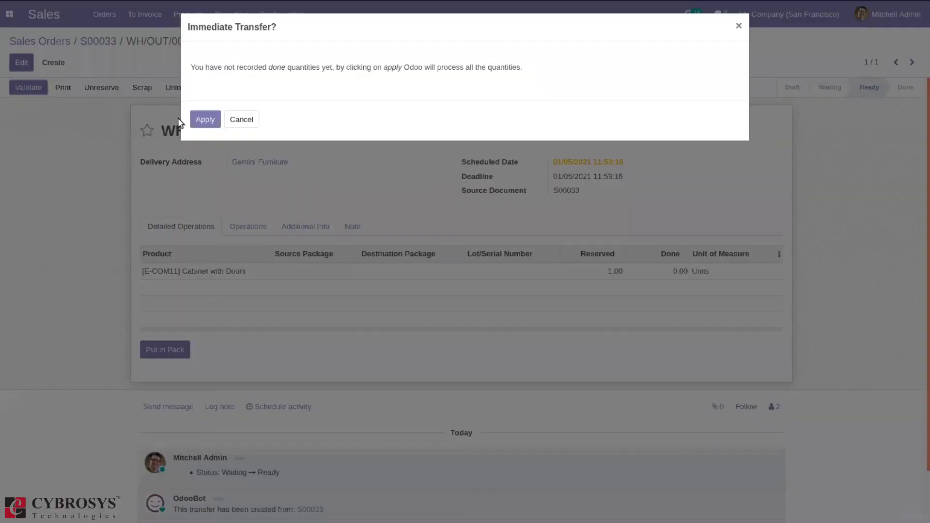
left_click(206, 119)
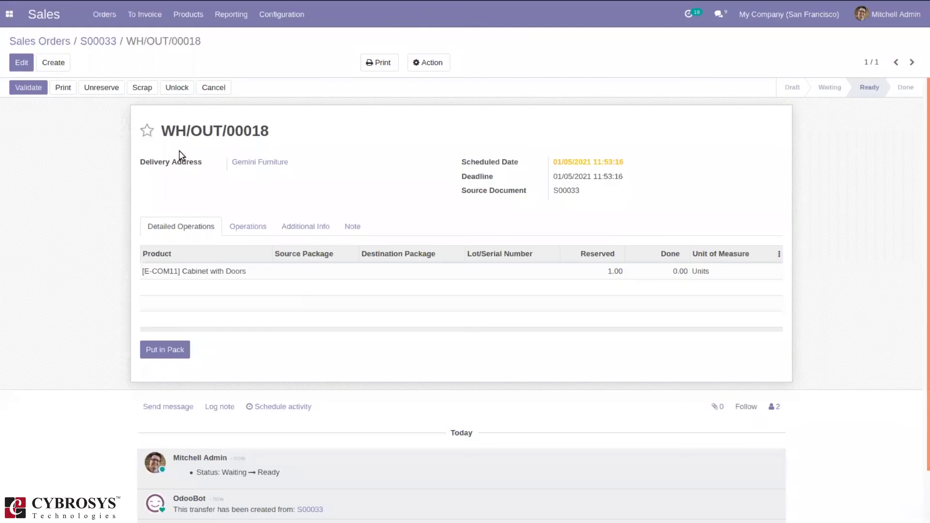
left_click(99, 42)
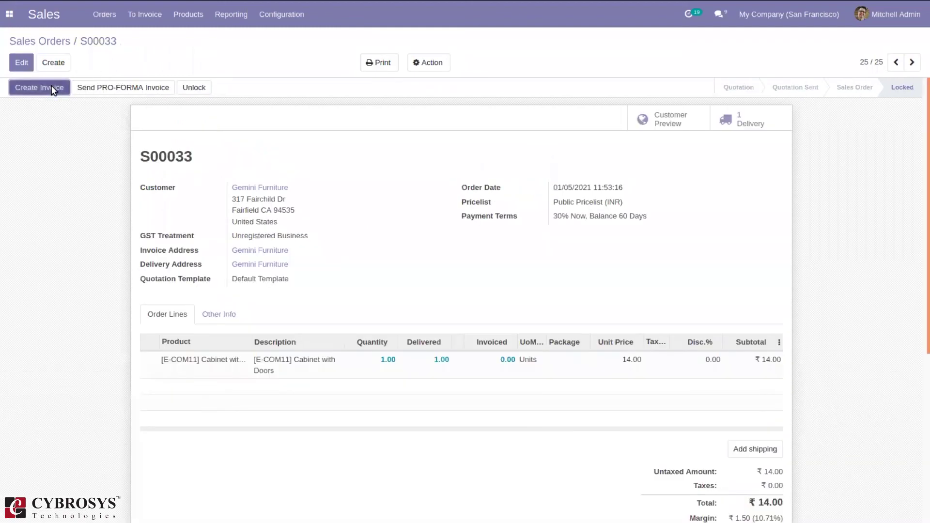
Step: Create and open the S00033 draft invoice, checking its 30% Now, Balance 60 Days term
left_click(53, 90)
left_click(247, 169)
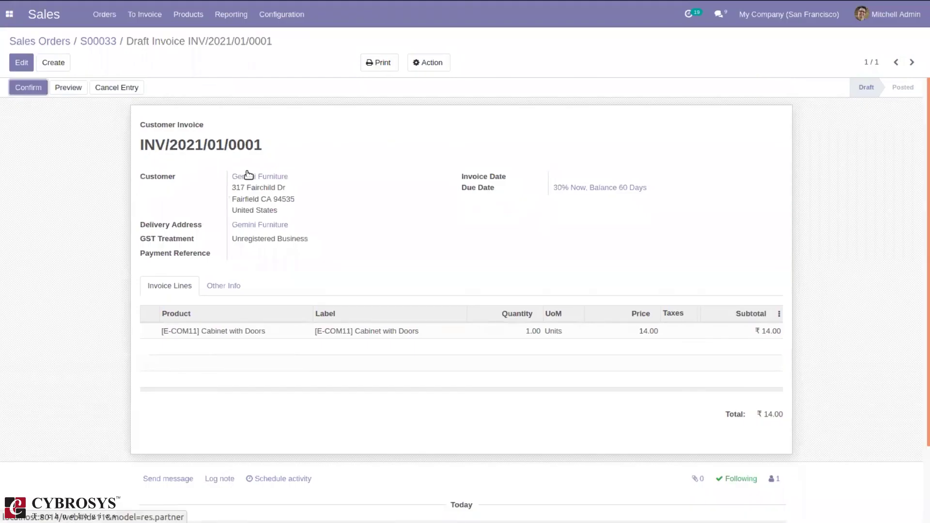
left_click(19, 61)
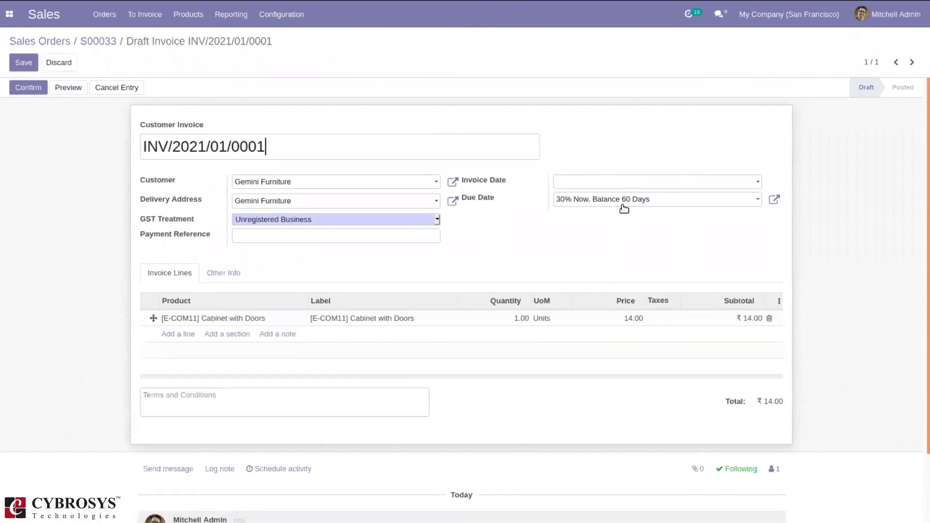
left_click(623, 204)
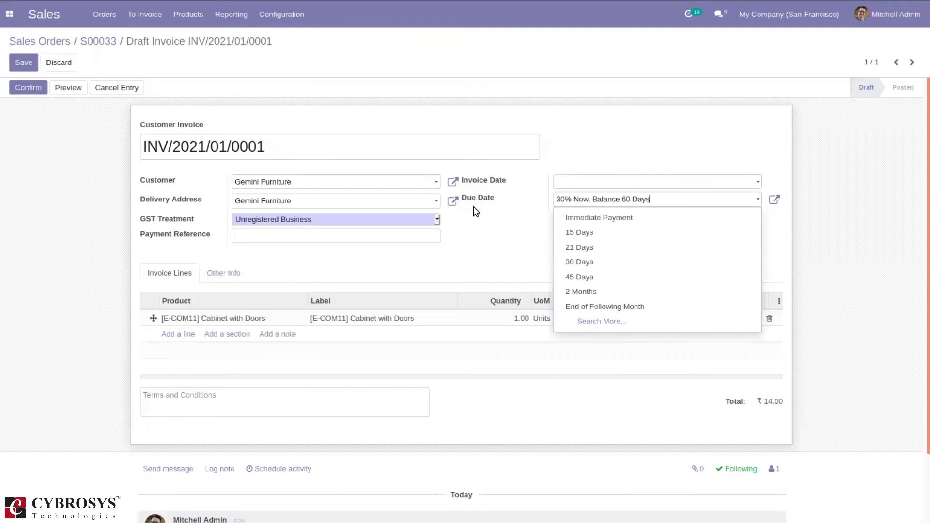
left_click(621, 148)
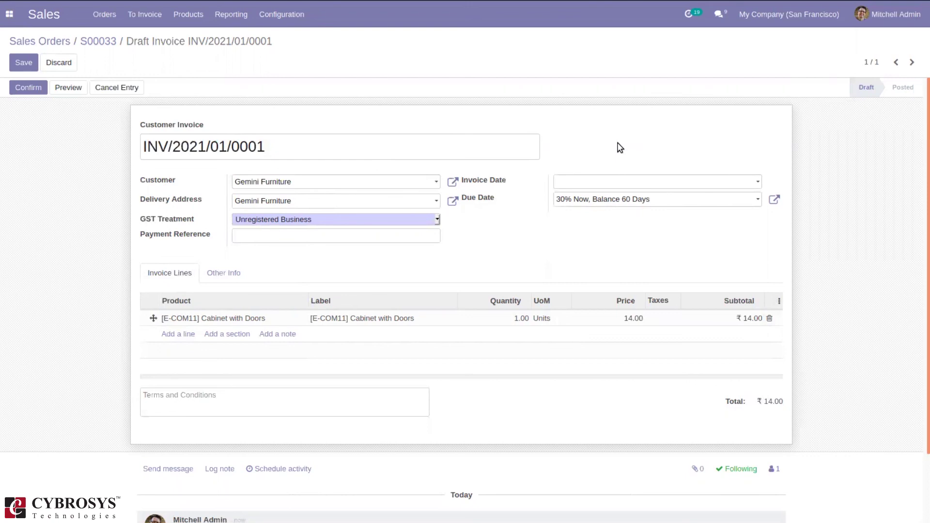